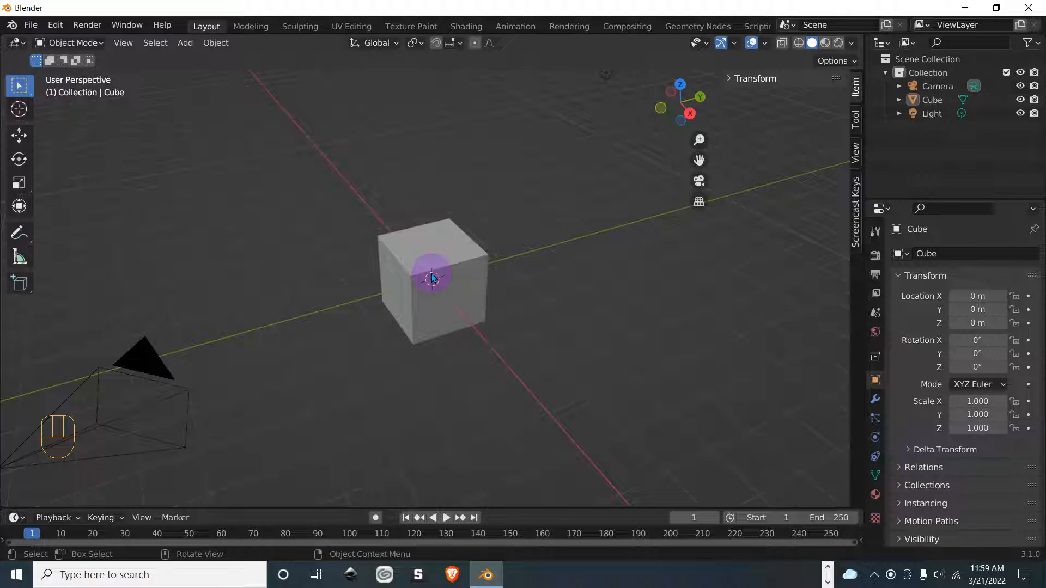
- Select the cube and move it to about X 1.14 m, Y 0.31 m, Z 0.08 m with the Move tool
left_click(447, 263)
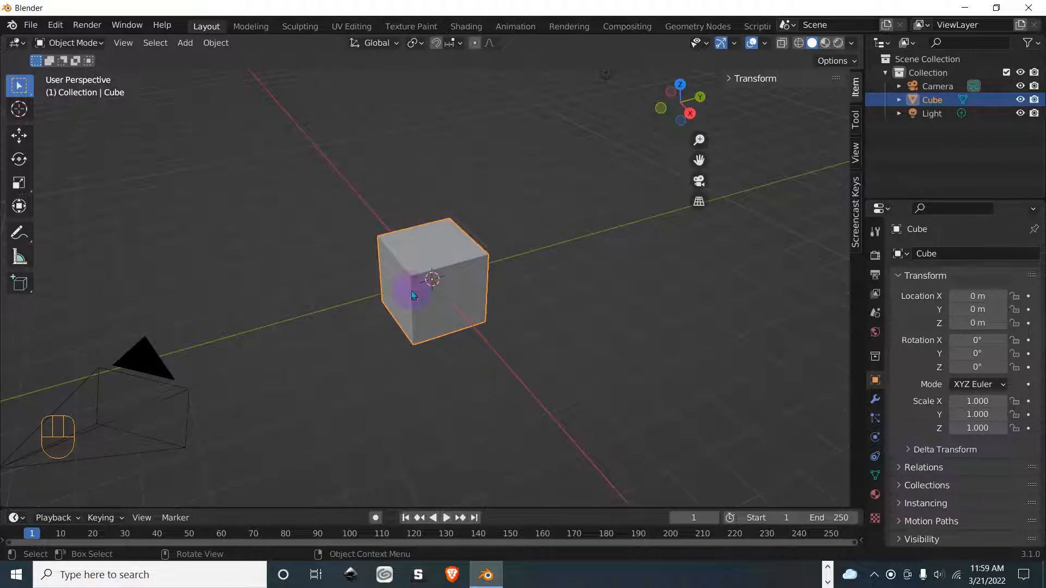
left_click(18, 137)
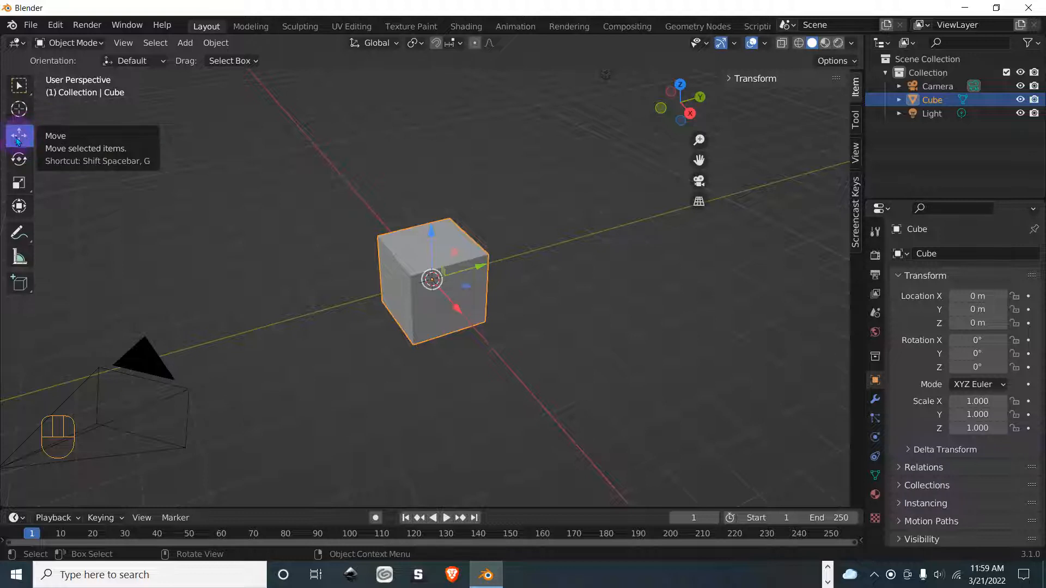
left_click_drag(478, 263, 467, 292)
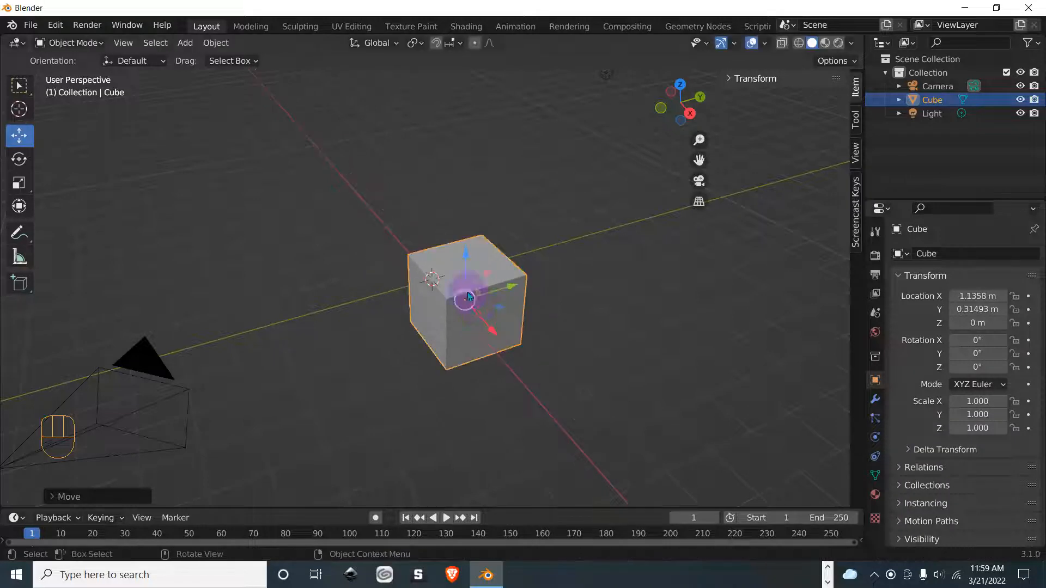
mouse_move(463, 252)
left_mouse_down()
mouse_move(467, 226)
mouse_move(460, 249)
left_mouse_up()
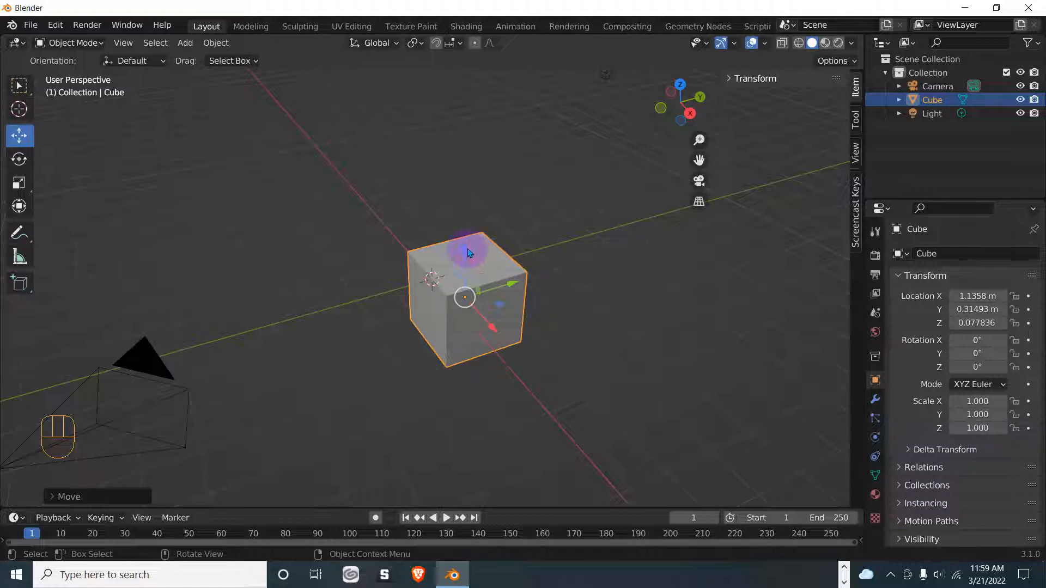
- Move the cube, trying the X and Y axis constraints before placing it along global Z at about 0.30 m
left_click_drag(466, 250, 464, 233)
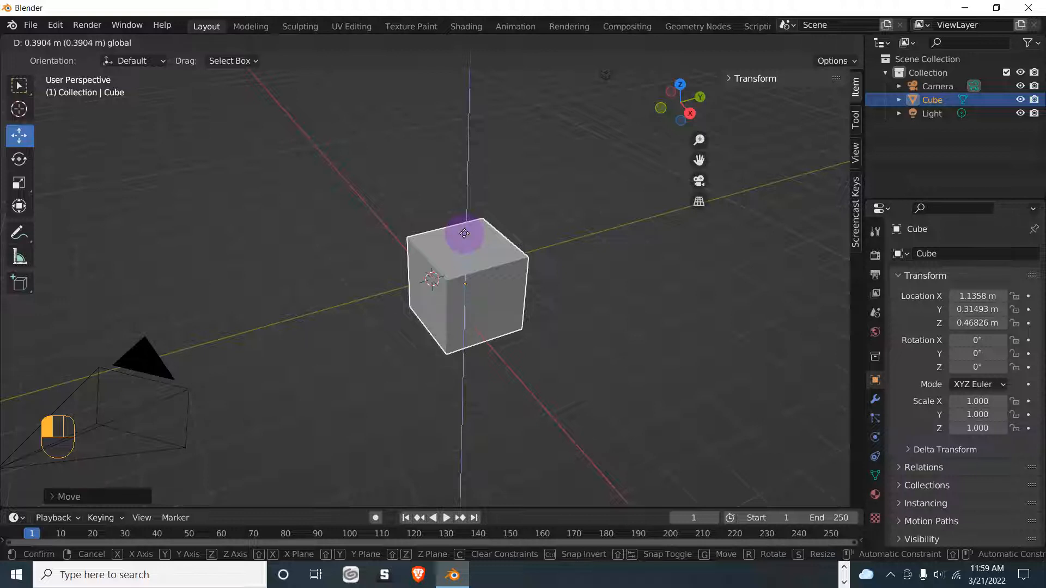
key("x")
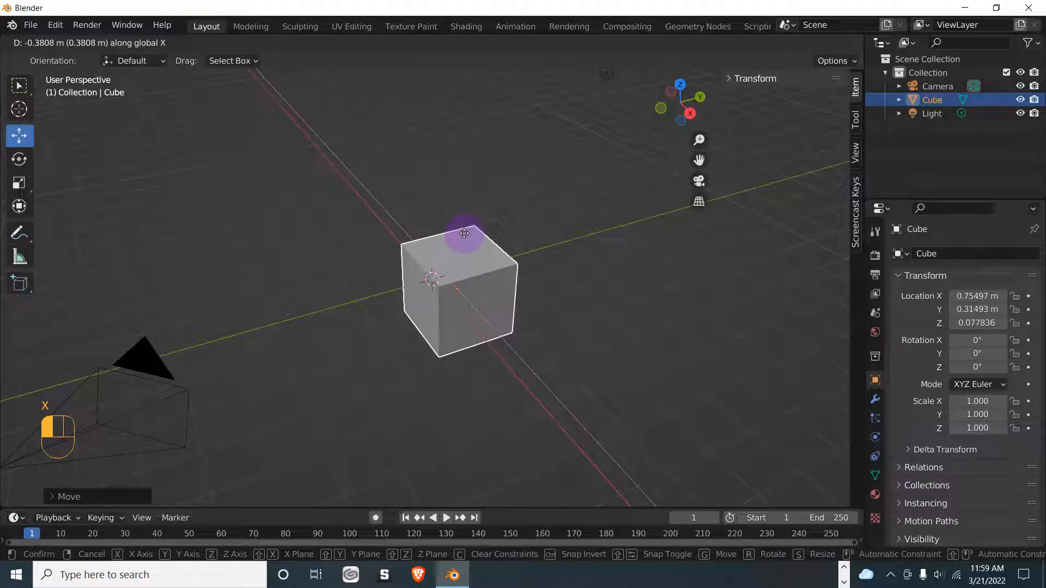
key("y")
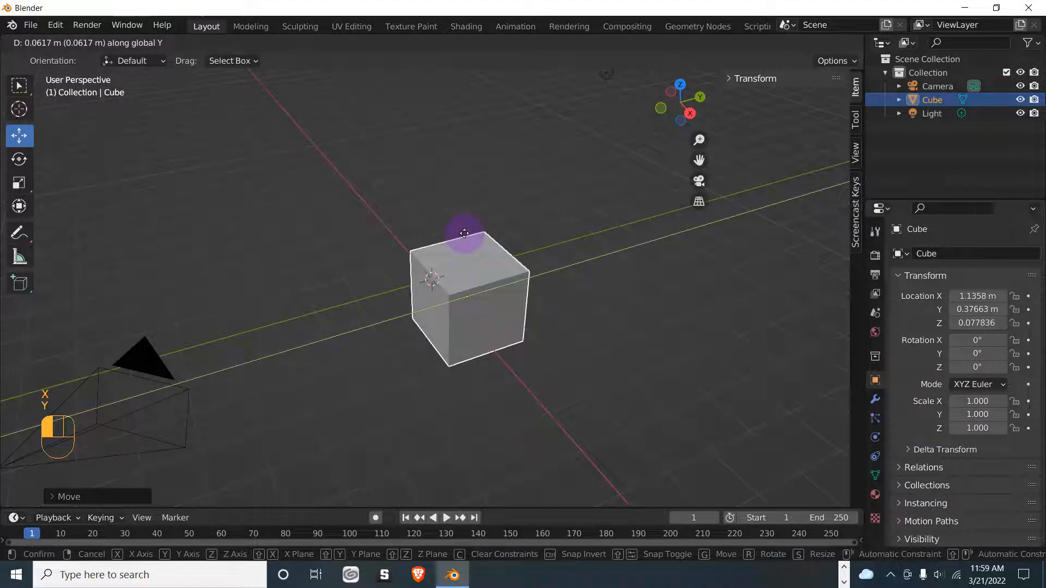
key("z")
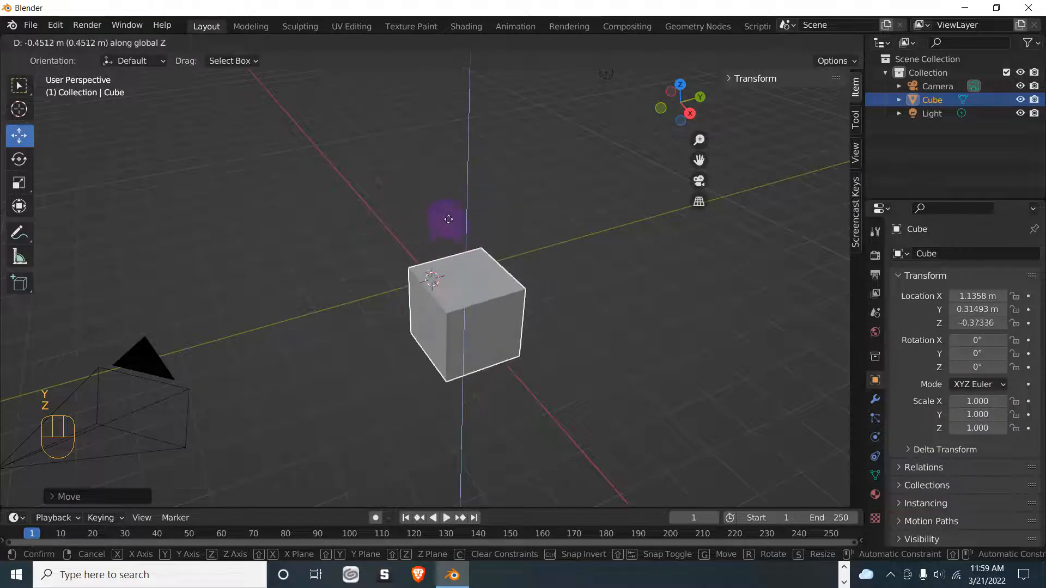
left_click(446, 243)
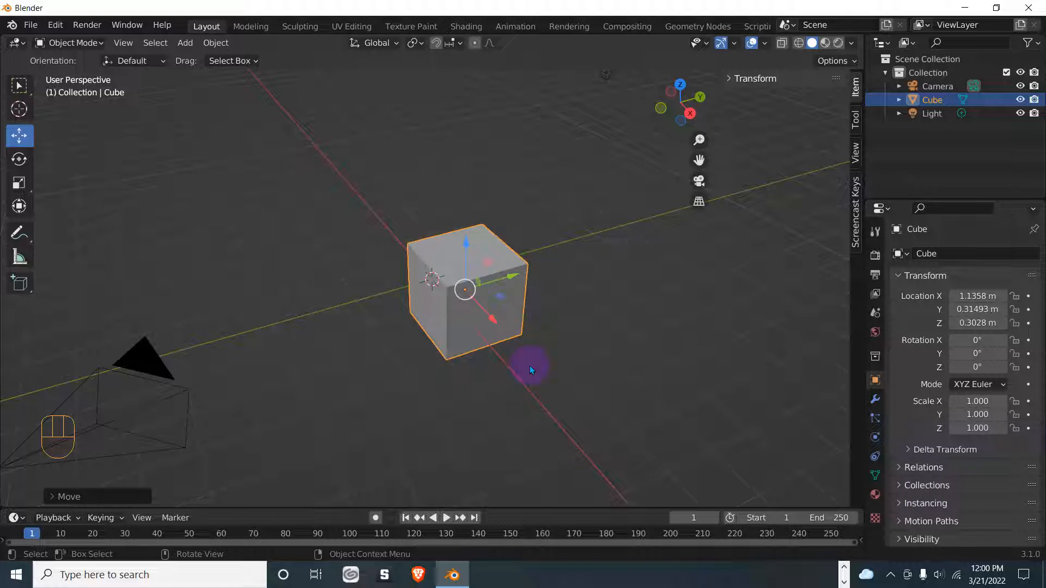
- Grab the cube, try the Y and X axis constraints, and raise it along global Z to about 1.47 m
key("g")
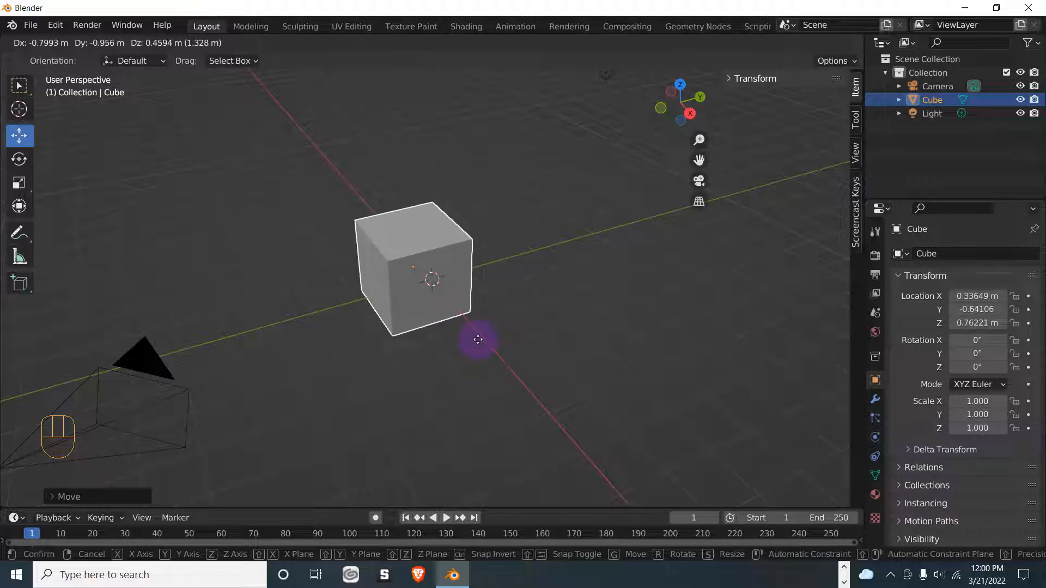
key("y")
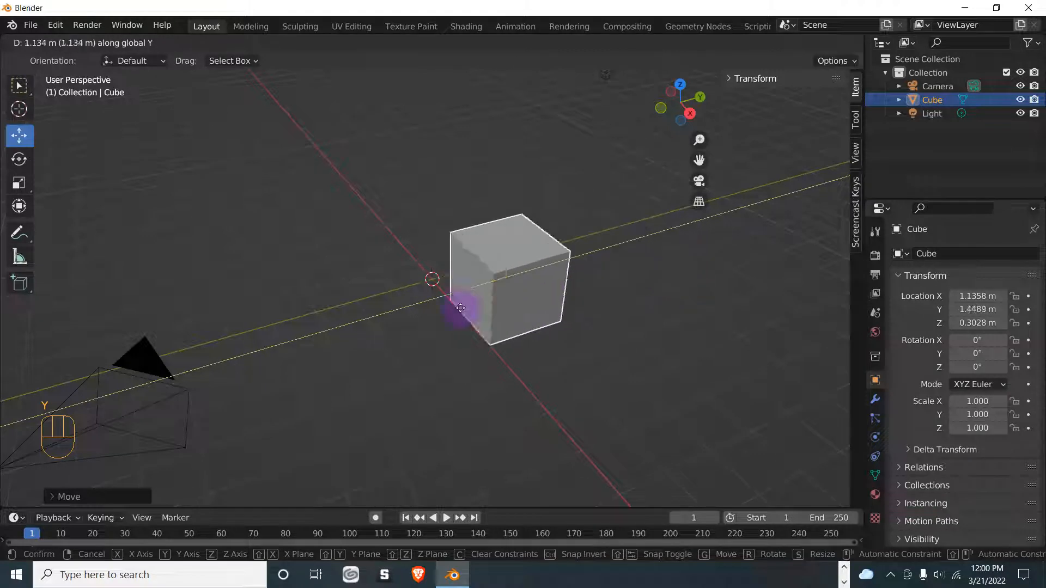
key("x")
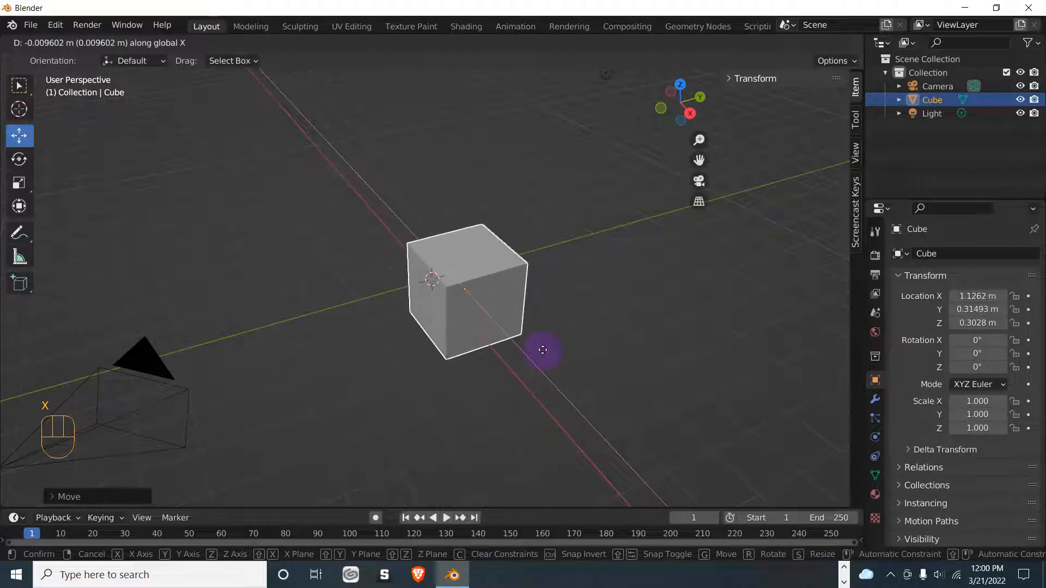
key("z")
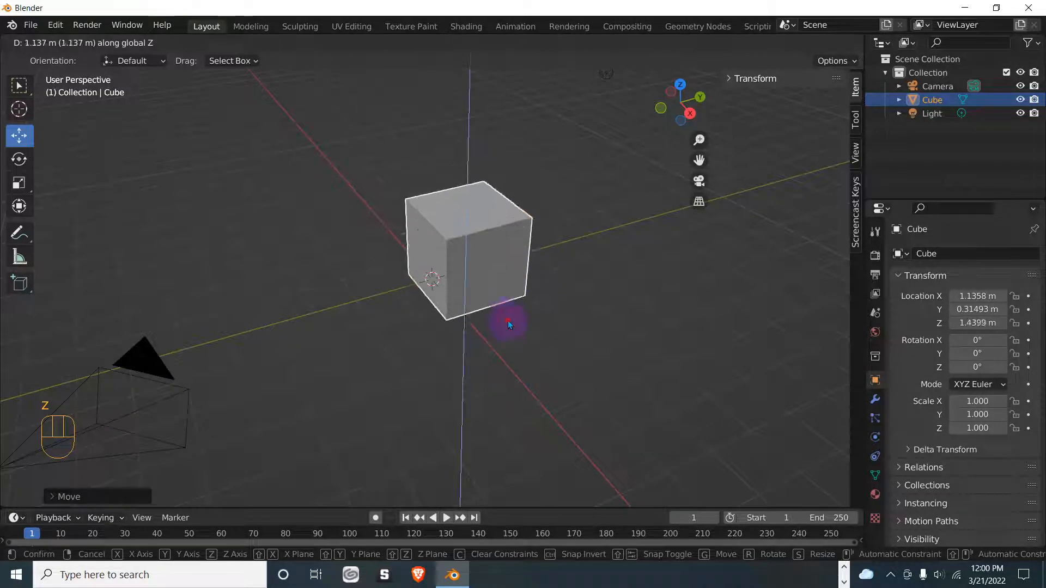
left_click(507, 321)
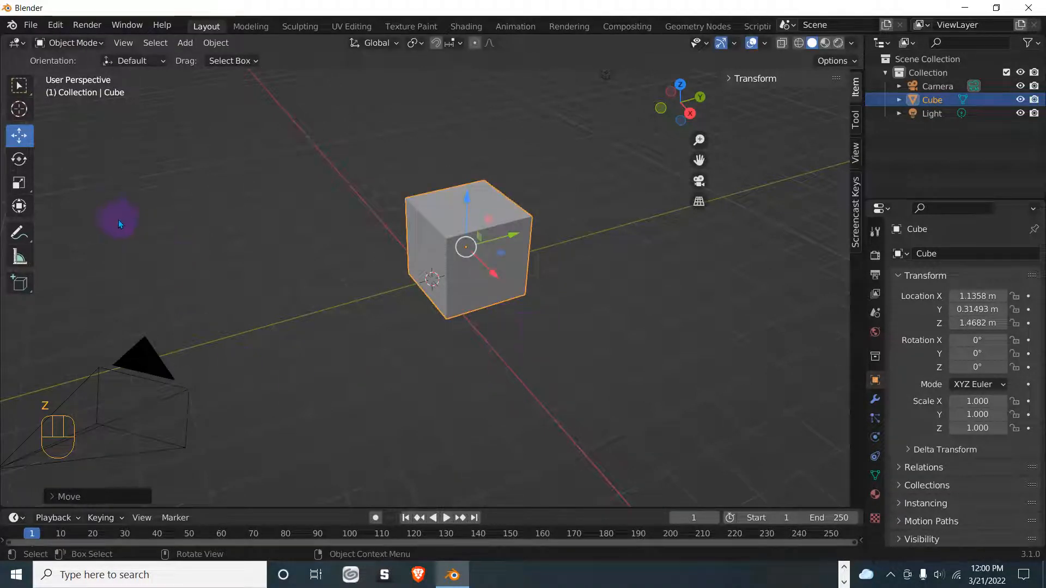
- Rotate the cube around the global Y axis to about -301° with the Rotate tool
left_click(19, 159)
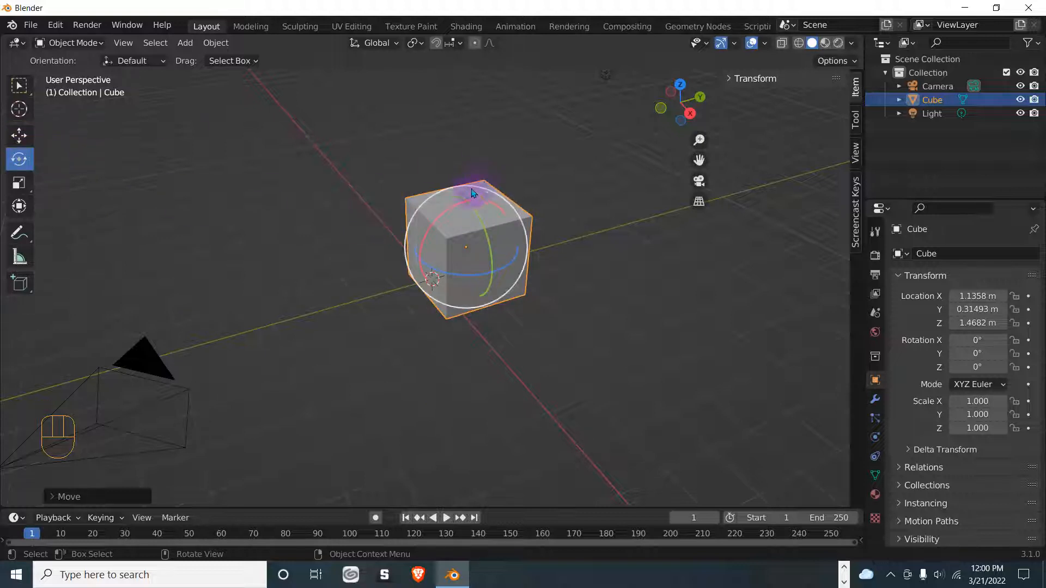
left_click_drag(462, 203, 516, 165)
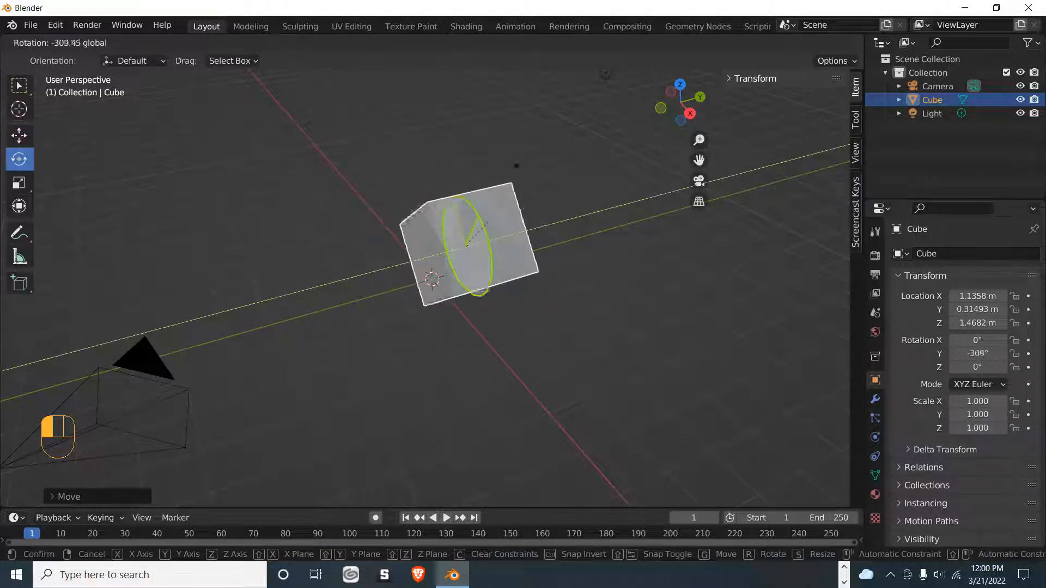
left_click_drag(467, 210, 484, 233)
key("y")
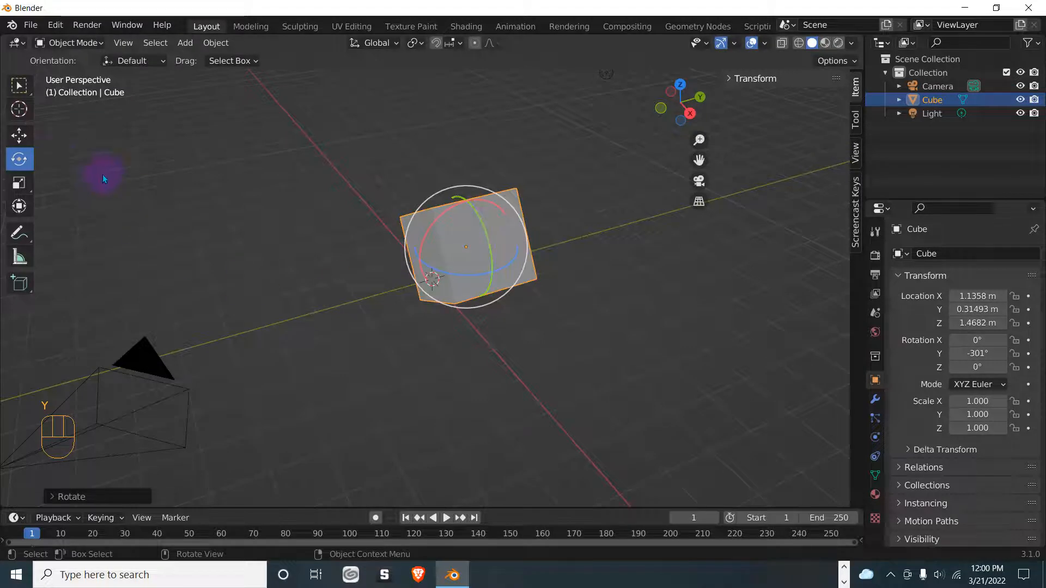
- Scale the cube with the Scale tool, switching the constraint from Z and X to global Y, to about 1.14 in Y
left_click(19, 134)
left_click(27, 159)
left_click(19, 183)
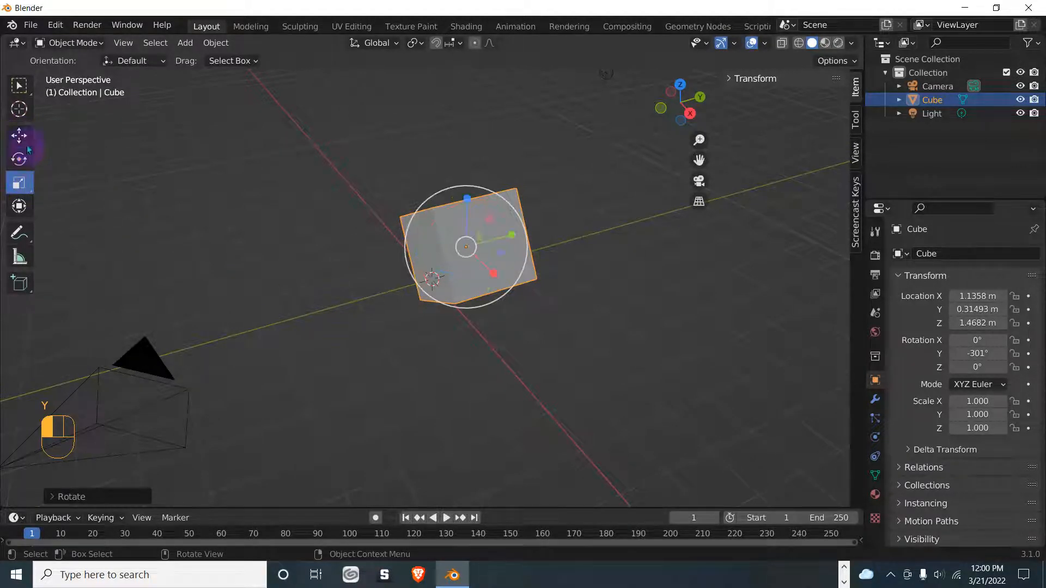
mouse_move(466, 199)
left_mouse_down()
mouse_move(473, 152)
mouse_move(472, 210)
mouse_move(475, 141)
mouse_move(478, 190)
left_mouse_up()
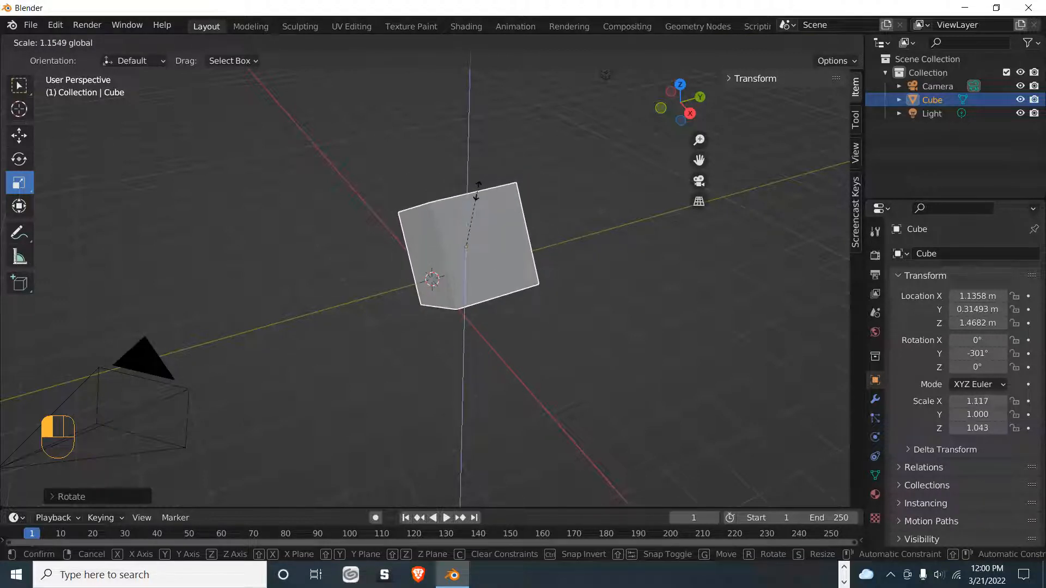
key("z")
key("x")
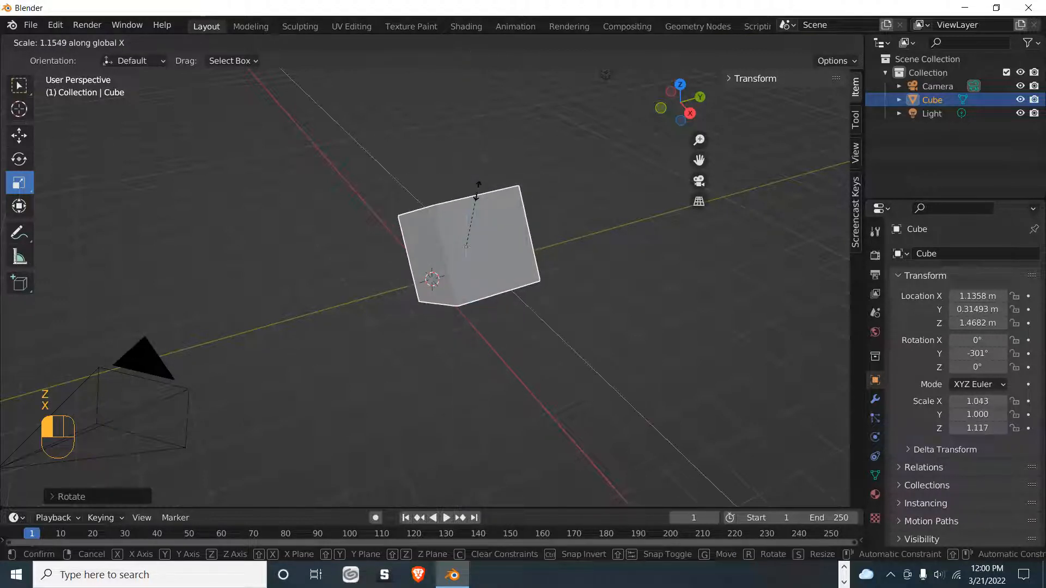
key("y")
left_click_drag(478, 184, 467, 187)
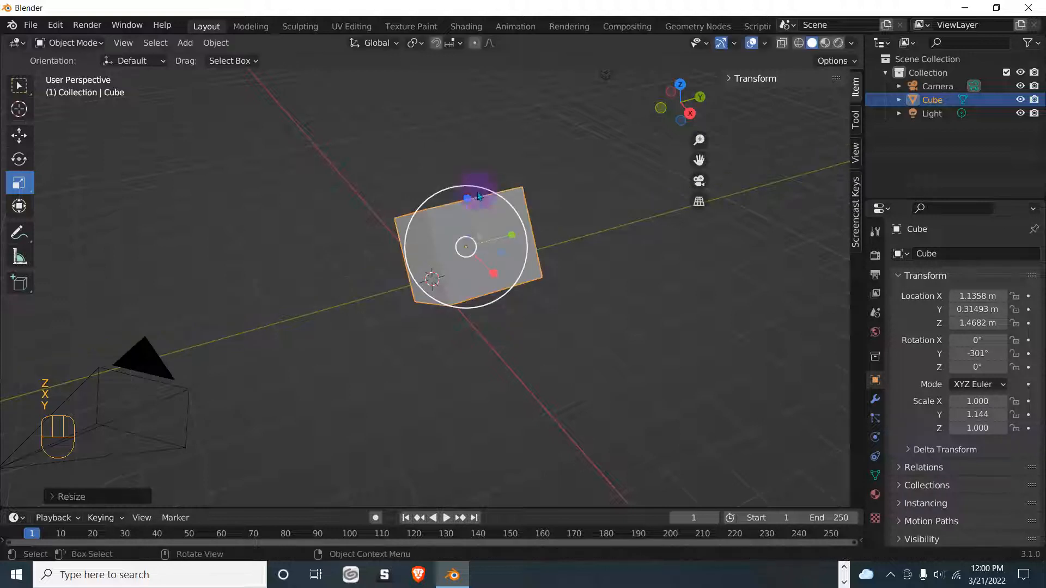
- Rotate the cube freely, constrain the rotation to the global Y axis, and set it at about 179° in Y
left_click(19, 158)
key("r")
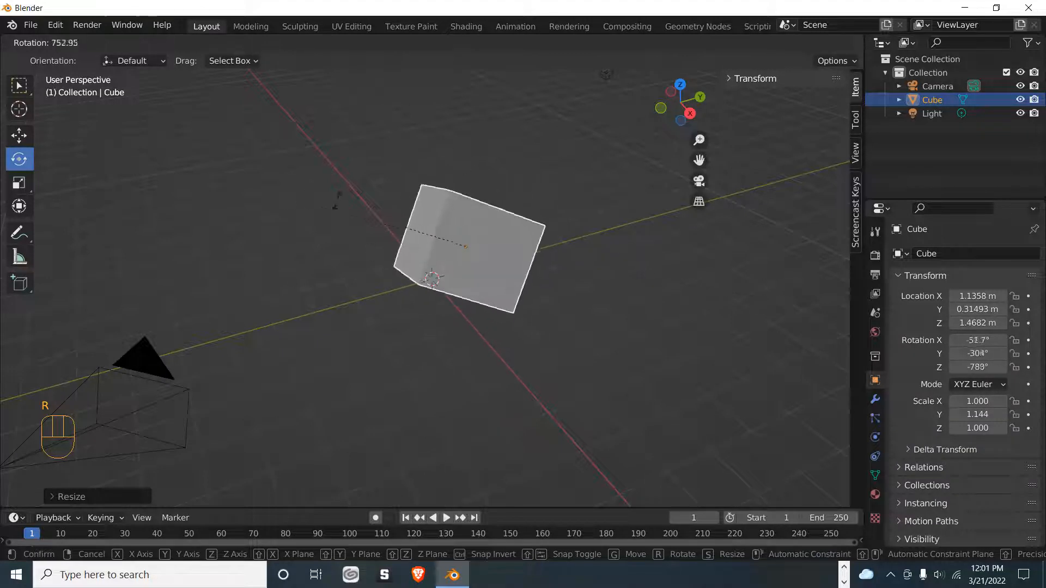
key("y")
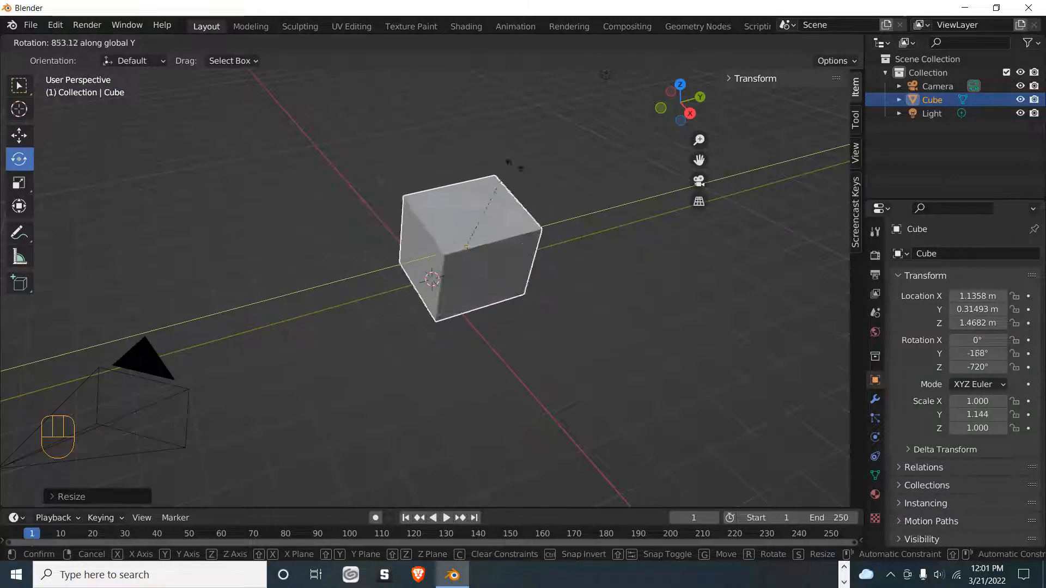
left_click(480, 187)
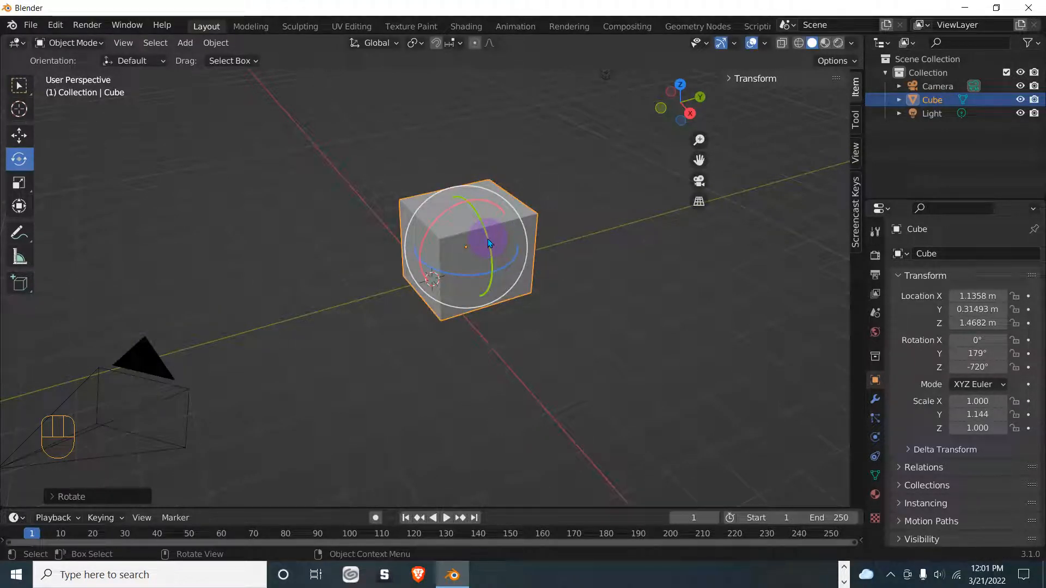
- Stretch the cube along the global Z axis to a Z scale of about 3.09
key("s")
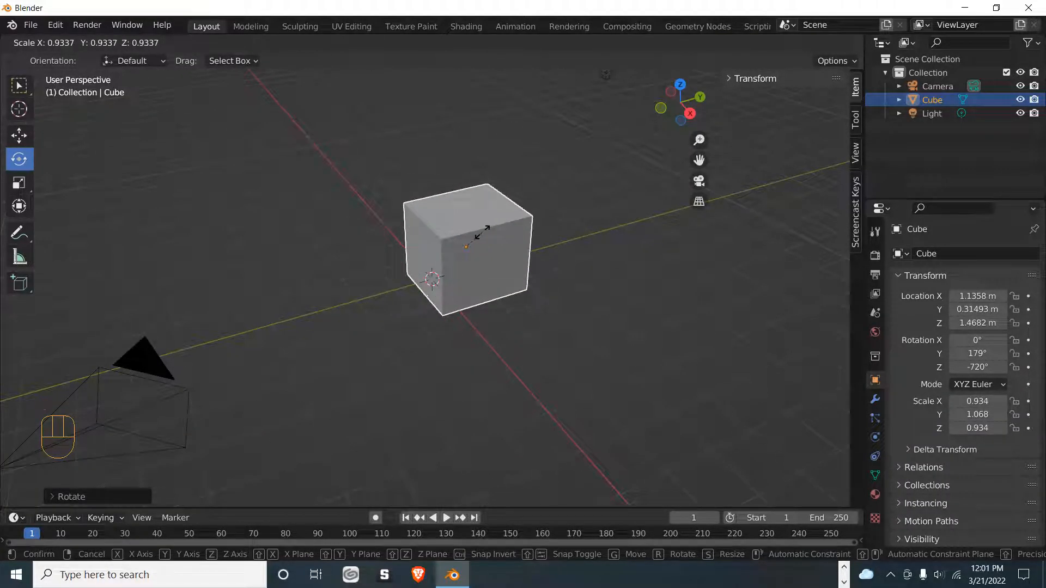
key("z")
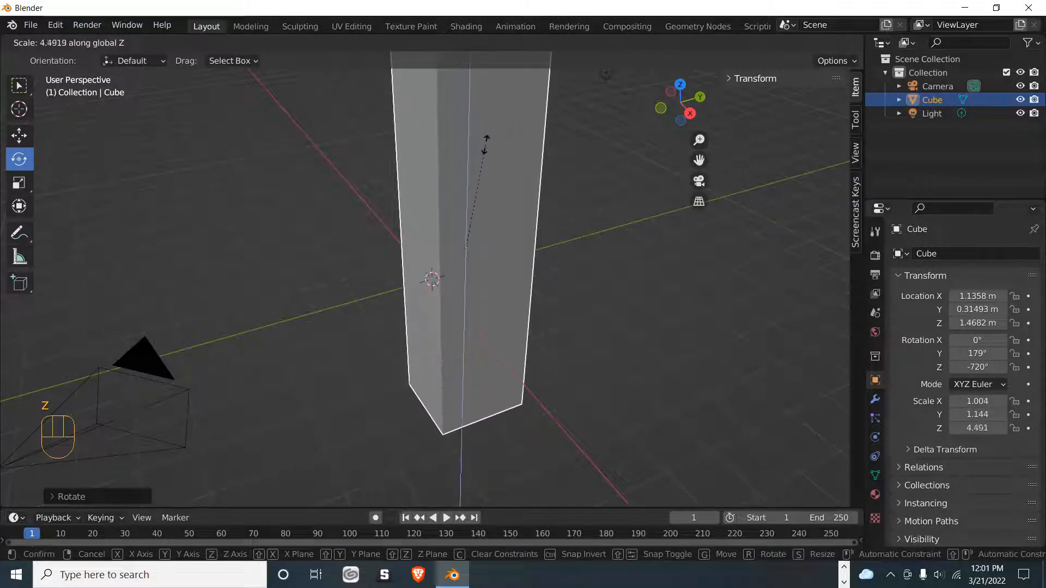
left_click(491, 178)
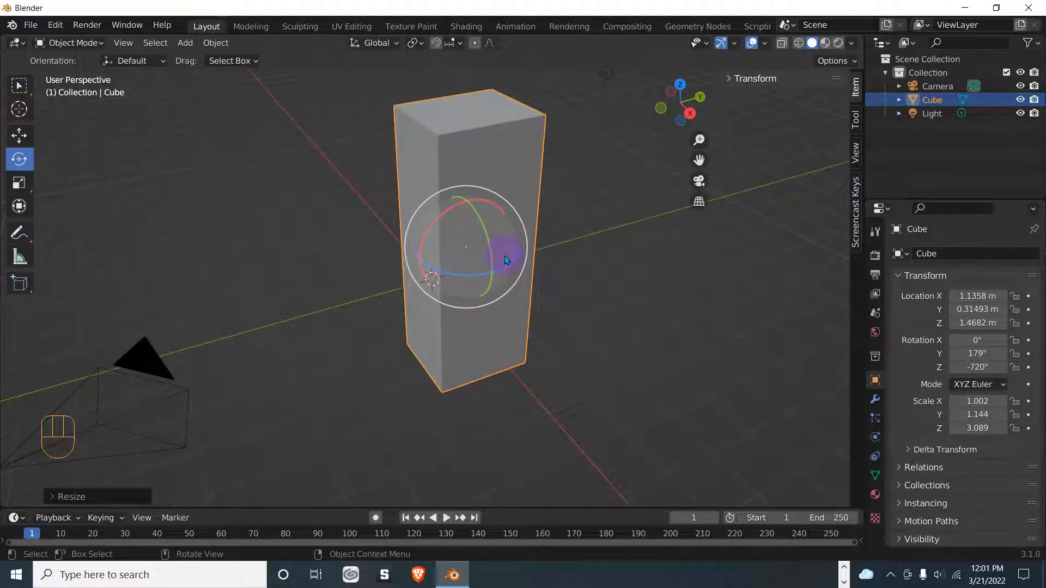
left_click(24, 185)
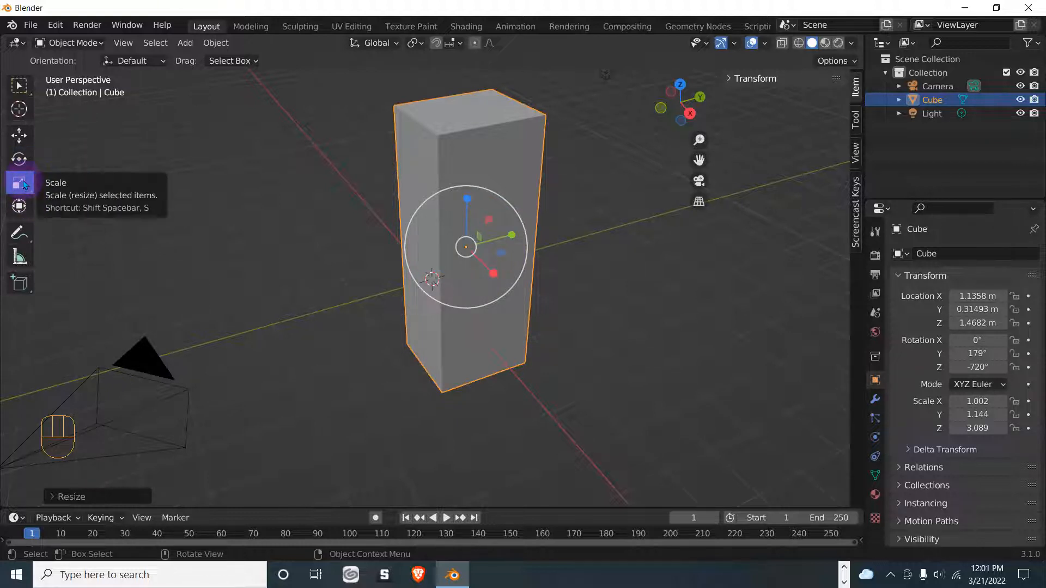
left_click(19, 206)
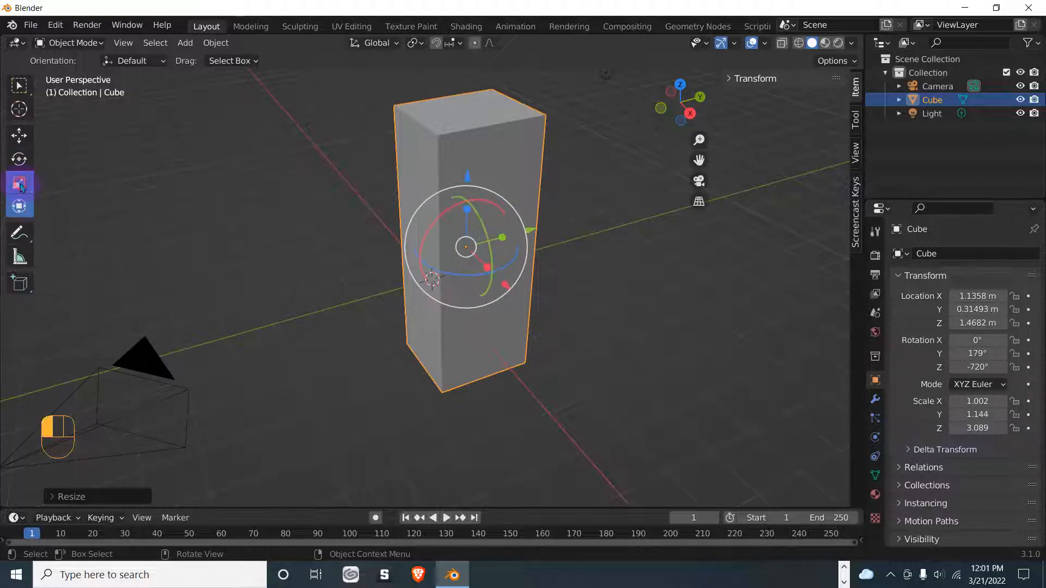
left_click(26, 157)
left_click(25, 140)
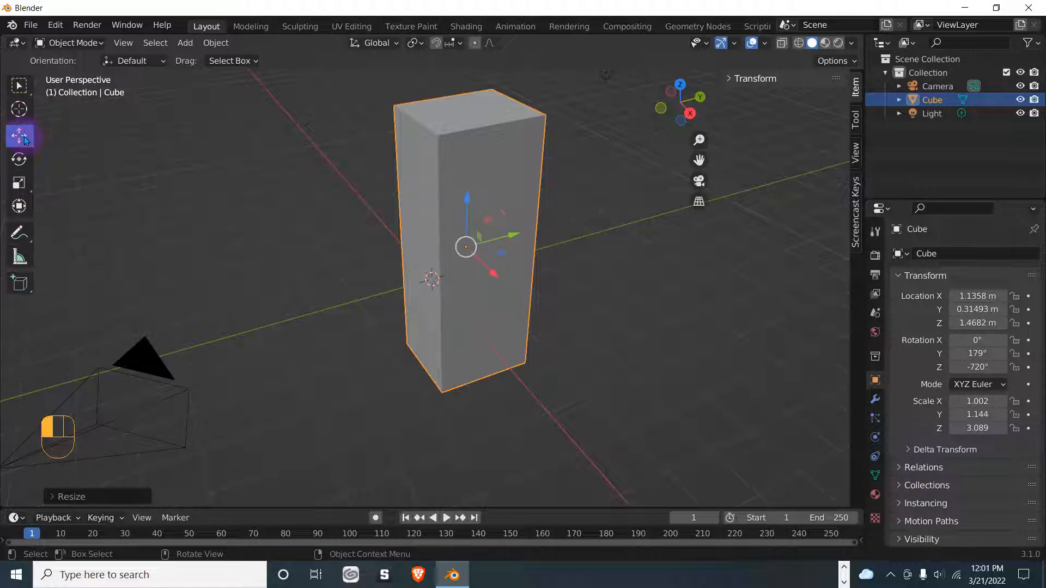
- Use the Transform tool to scale the box to about X 1.15 and Z 2.53, rotate it to Z -717° and move it to about X 0.01 m
left_click(19, 206)
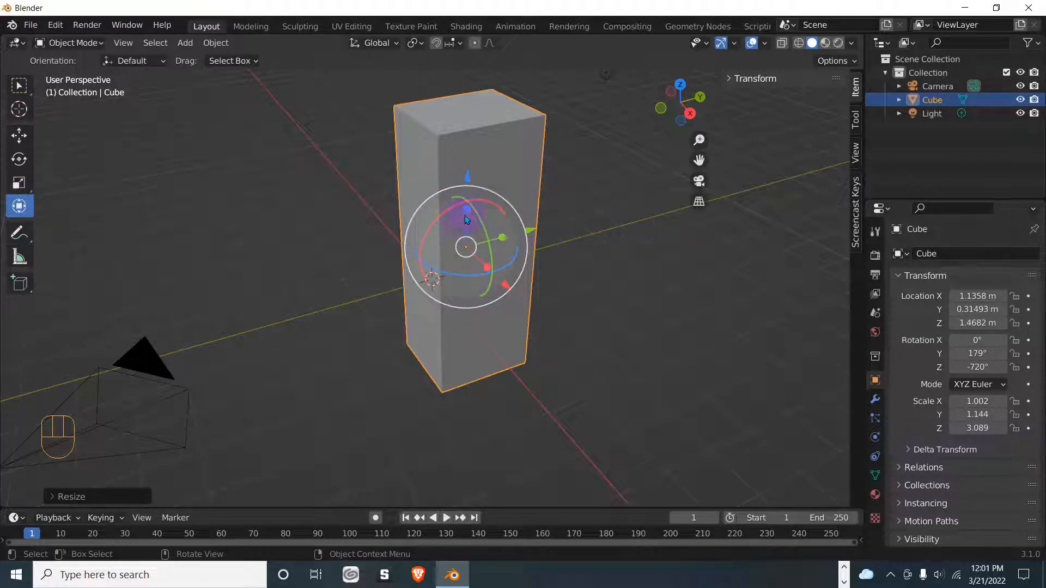
mouse_move(466, 209)
left_mouse_down()
mouse_move(462, 186)
mouse_move(476, 219)
left_mouse_up()
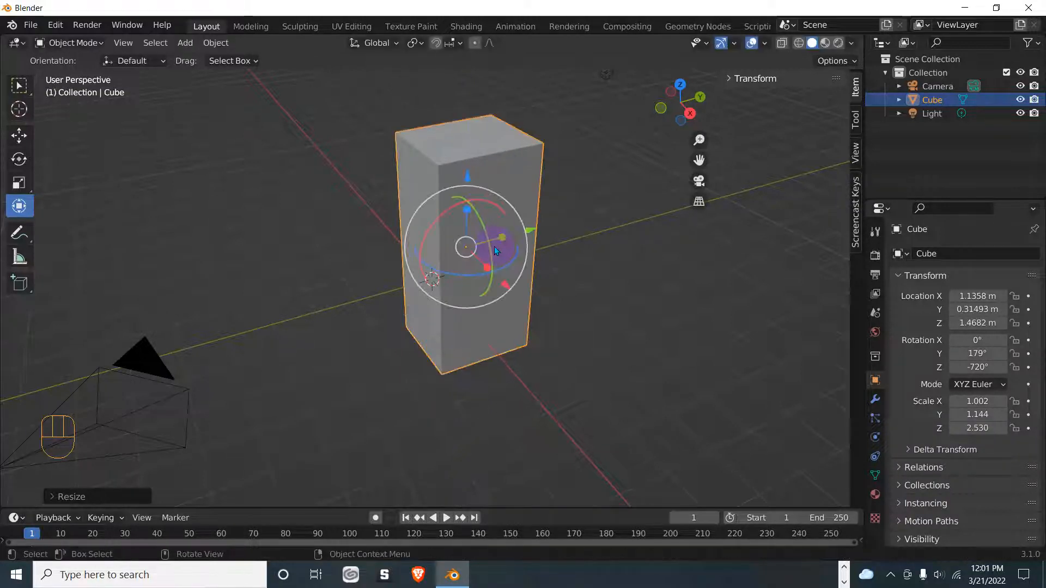
mouse_move(487, 266)
left_mouse_down()
mouse_move(498, 272)
mouse_move(469, 273)
mouse_move(523, 303)
mouse_move(477, 260)
left_mouse_up()
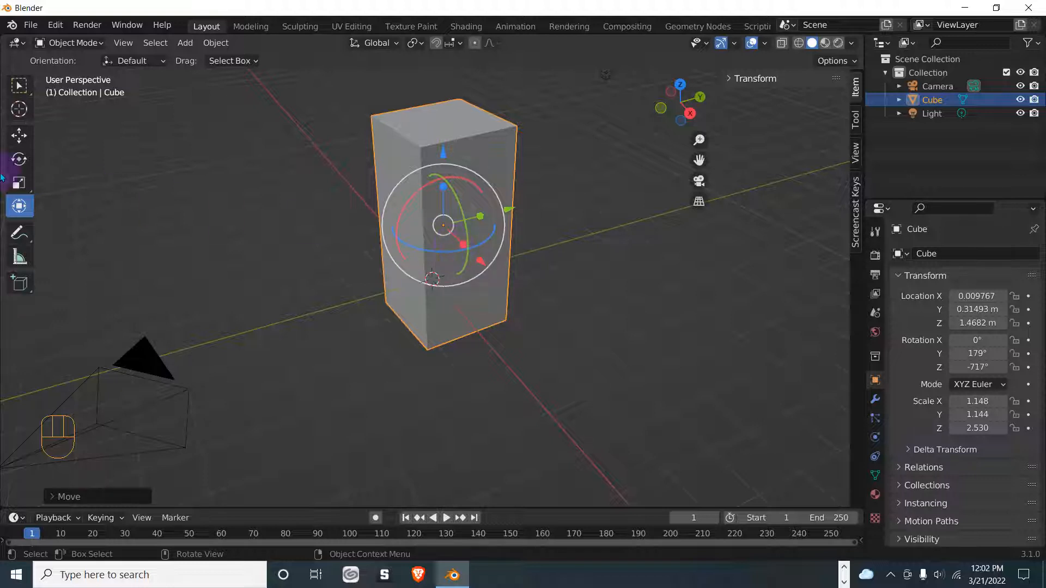
- Activate the Move tool and select all objects in the scene
left_click(20, 140)
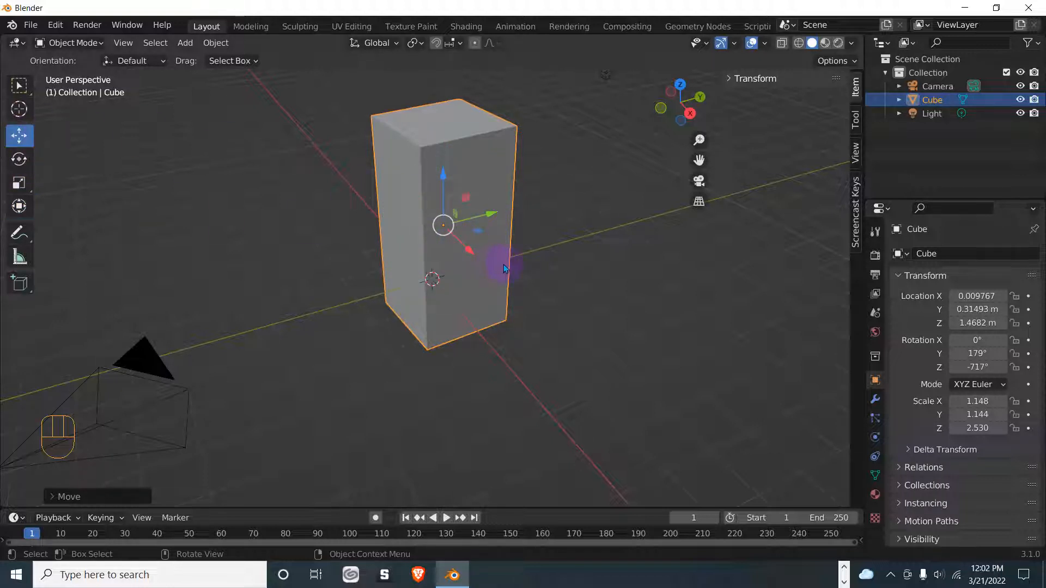
key("a")
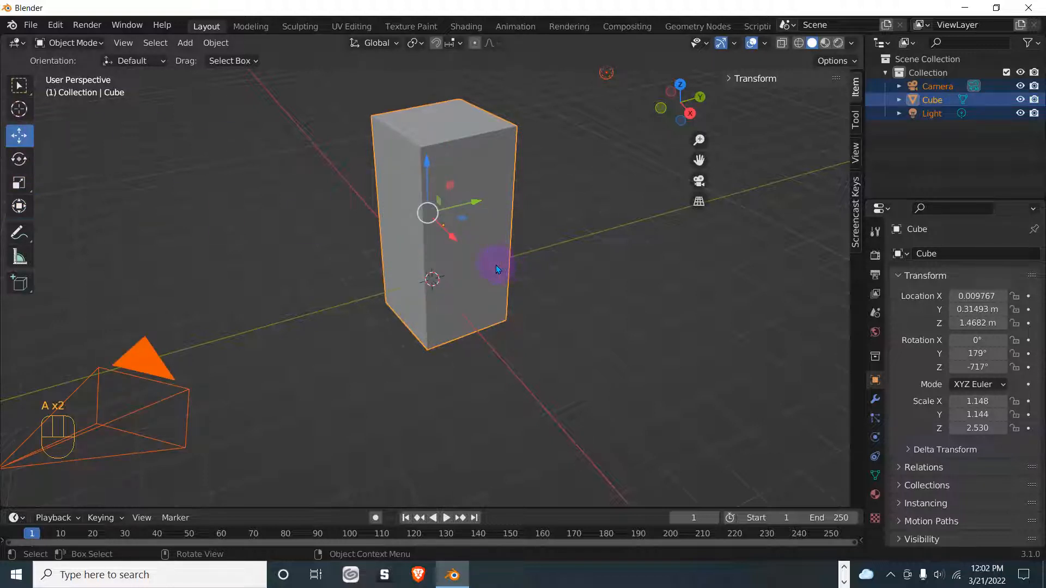
- Deselect all objects in the scene and activate the Transform tool
key("z")
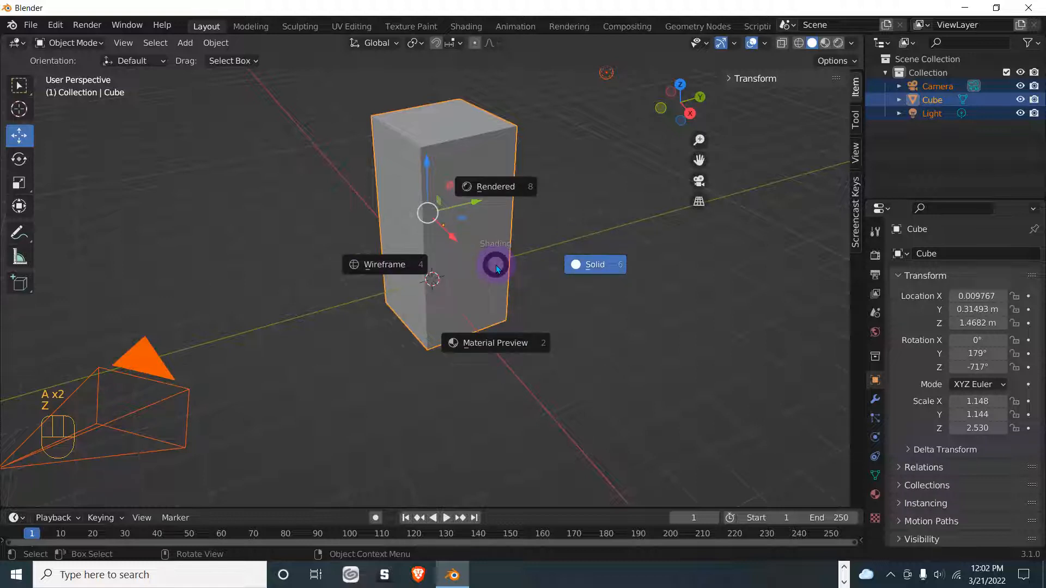
left_click(564, 261)
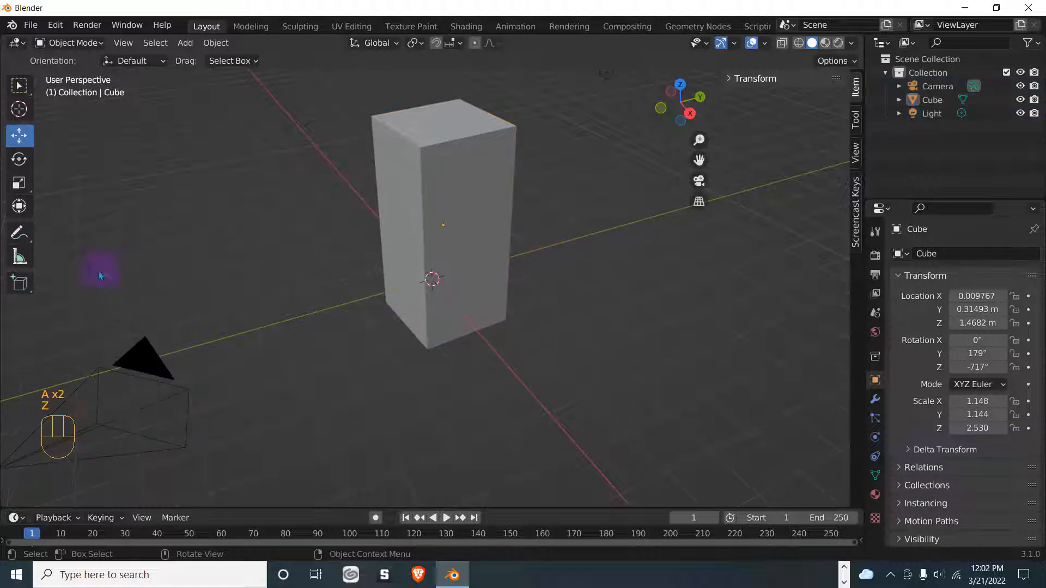
left_click(18, 182)
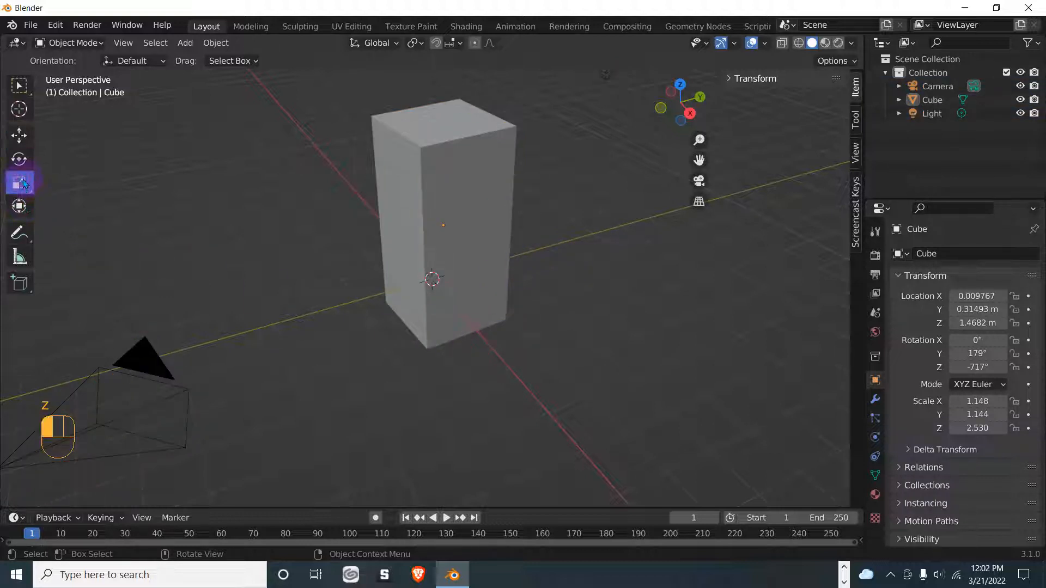
left_click(19, 206)
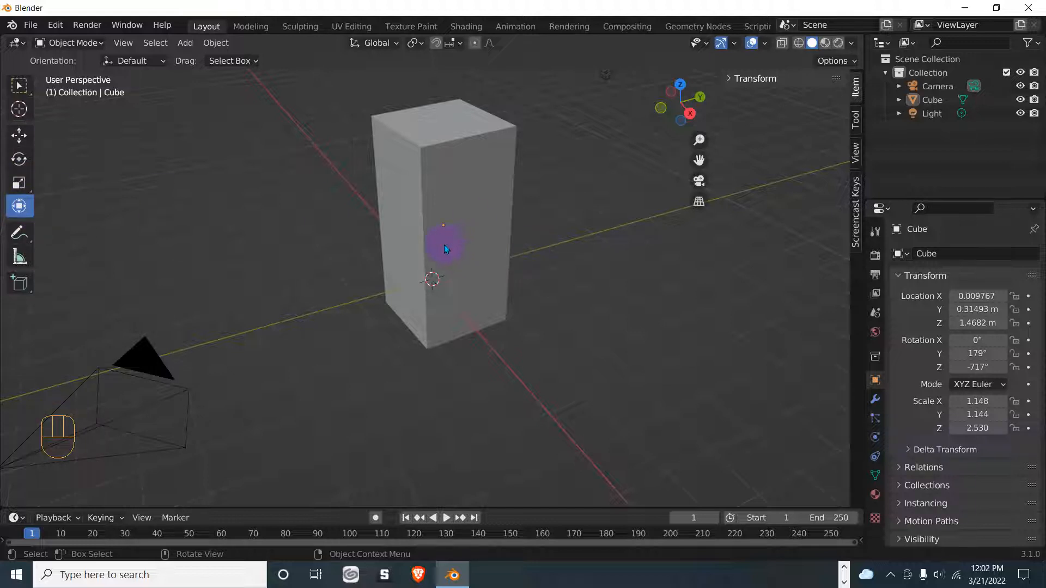
- Use the Add Cube tool to draw a freestanding tall box beside the existing one, centred at about X -2.52, Y -3.50, Z 1.39 m
left_click(22, 281)
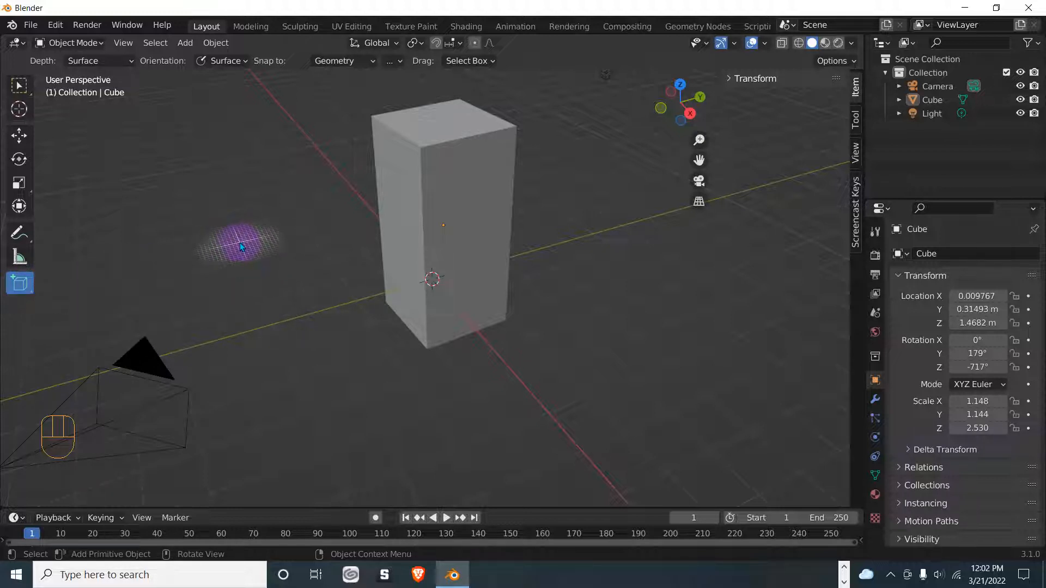
left_click_drag(237, 243, 278, 260)
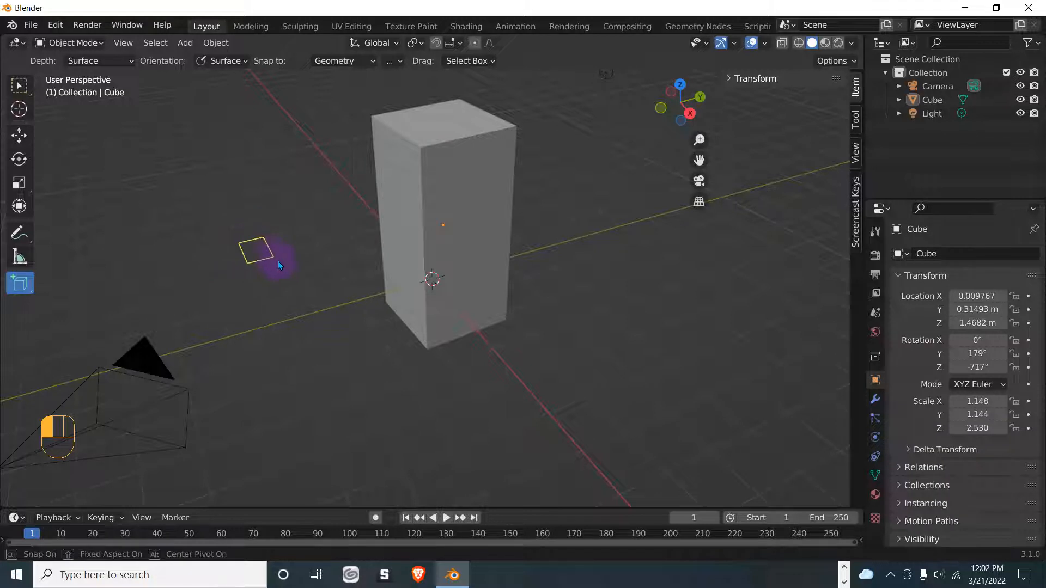
left_click_drag(302, 293, 303, 289)
left_click(280, 178)
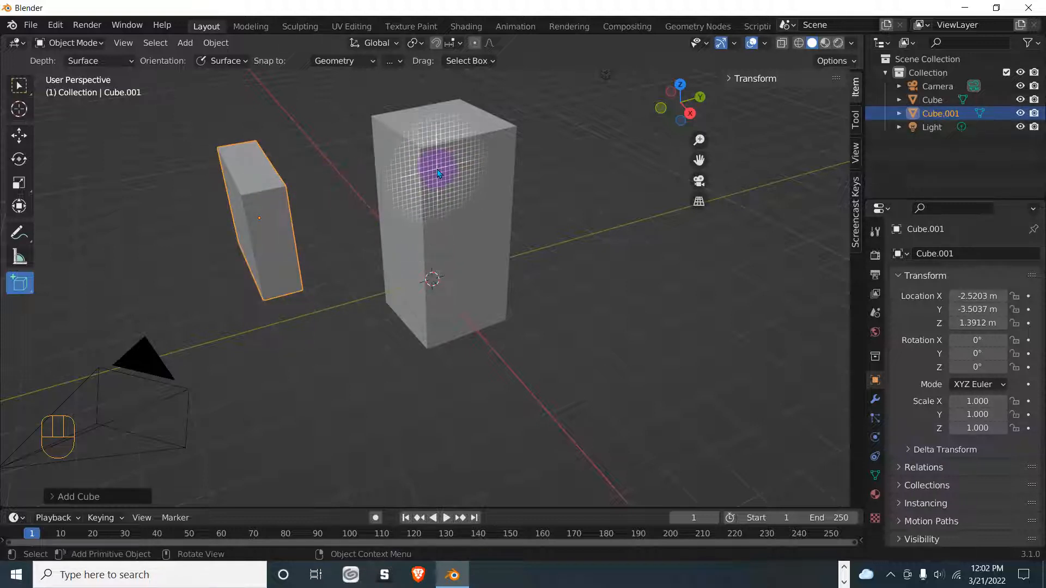
- Draw a box on the upper part of the original tall box's +X face, centred at about X 1.54, Y 0.40, Z 2.52 m
mouse_move(343, 261)
middle_mouse_down()
mouse_move(439, 257)
mouse_move(334, 263)
middle_mouse_up()
middle_click_drag(466, 180, 392, 198)
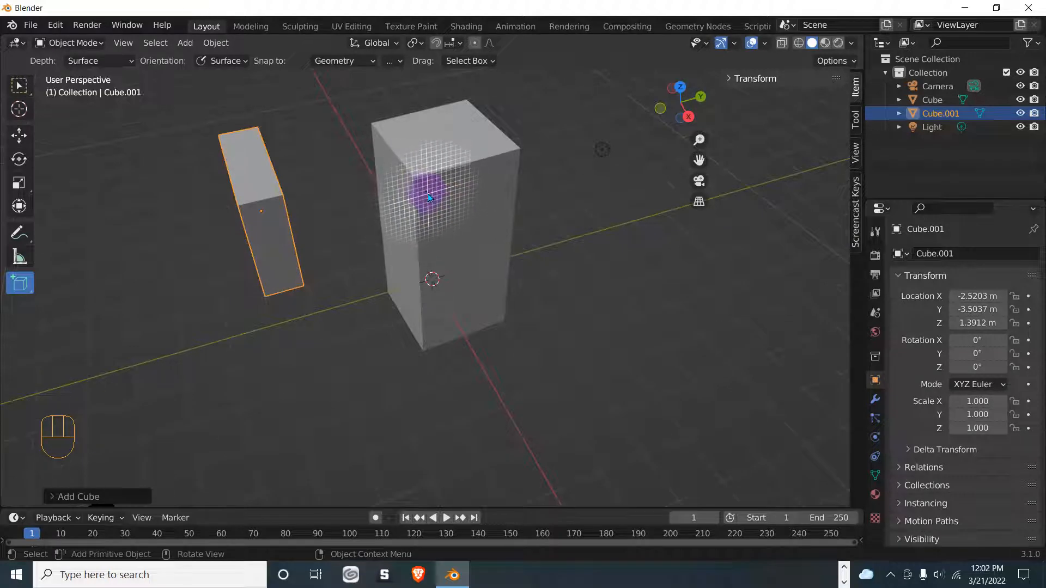
mouse_move(418, 177)
left_mouse_down()
mouse_move(458, 254)
mouse_move(509, 261)
left_mouse_up()
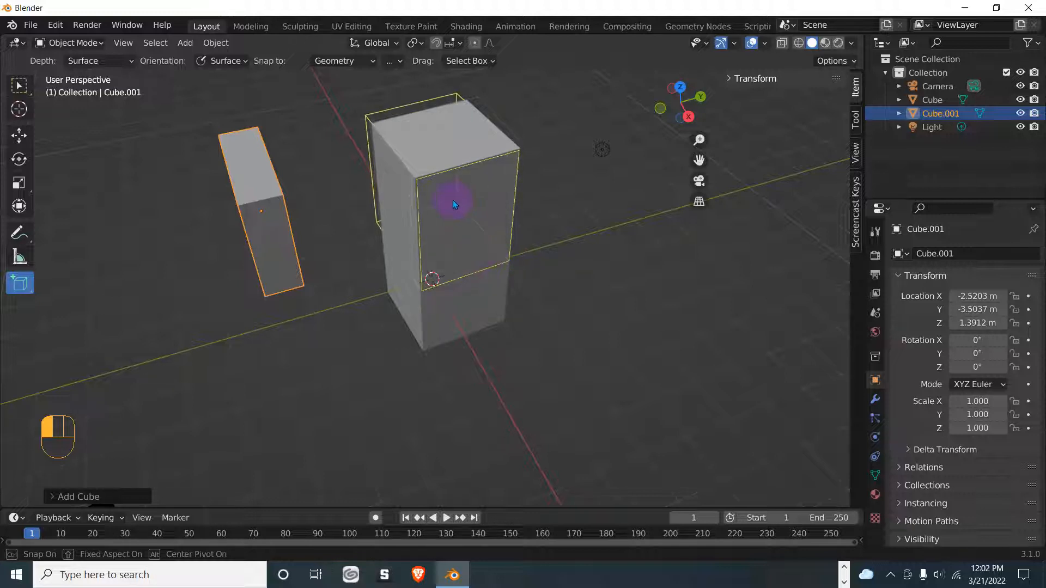
left_click(498, 299)
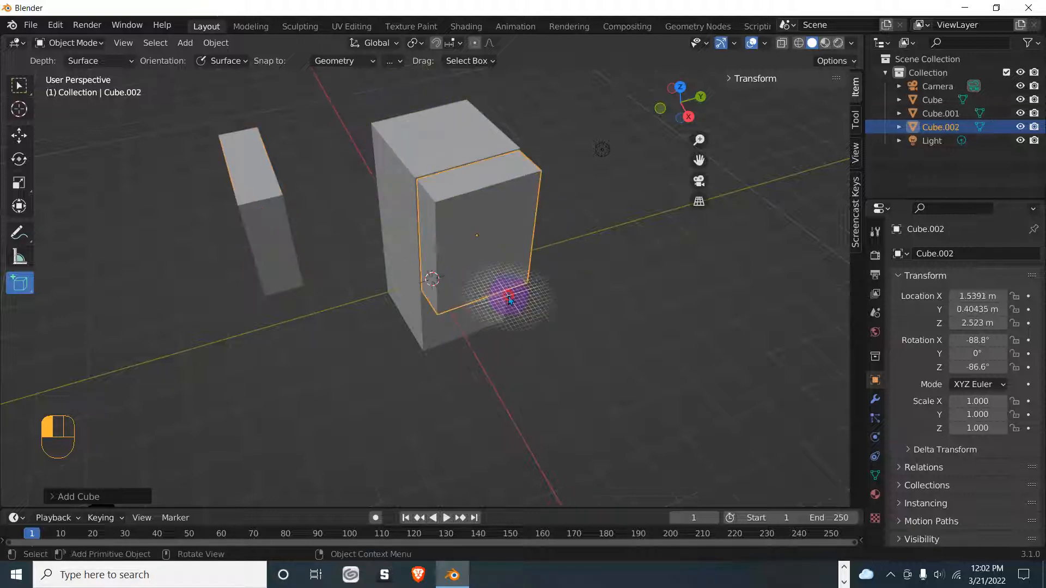
- Draw a smaller box protruding from the upper part of the attached box's outer face, centred at about X 2.55, Y 0.49, Z 3.46 m
middle_click_drag(476, 366, 466, 364)
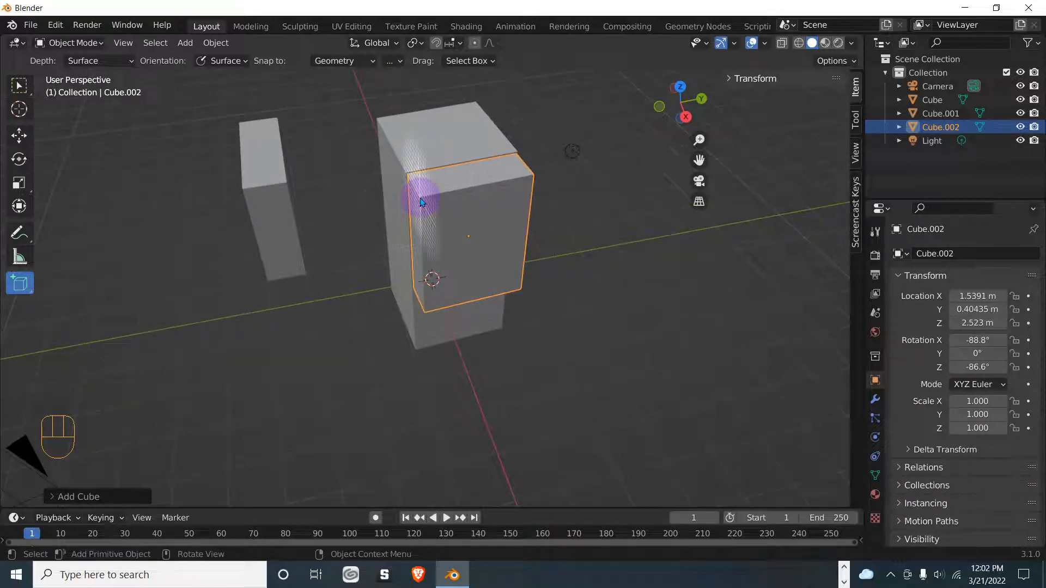
left_click_drag(425, 202, 530, 222)
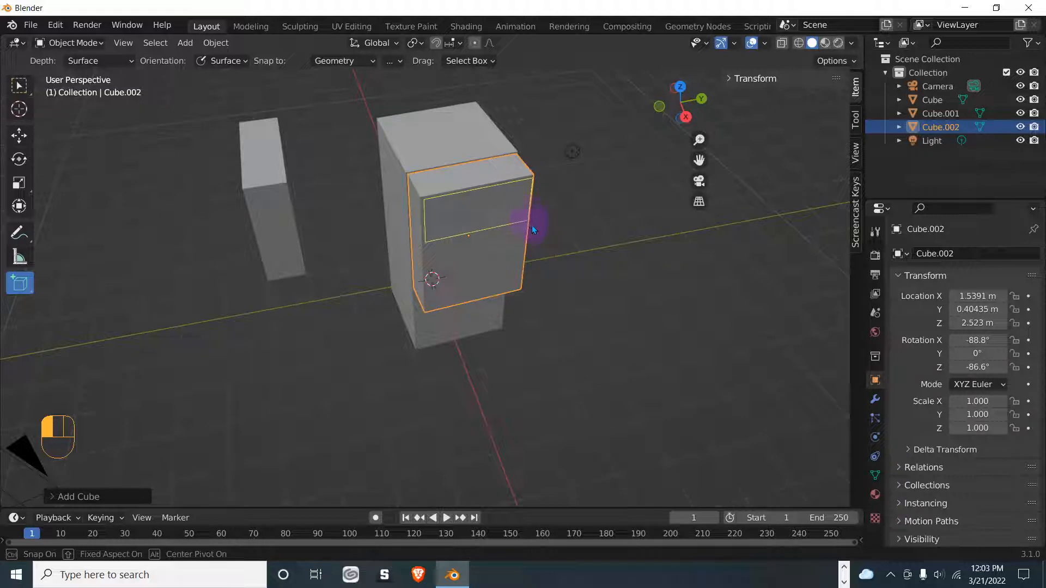
left_click(577, 250)
middle_click_drag(616, 262, 722, 276)
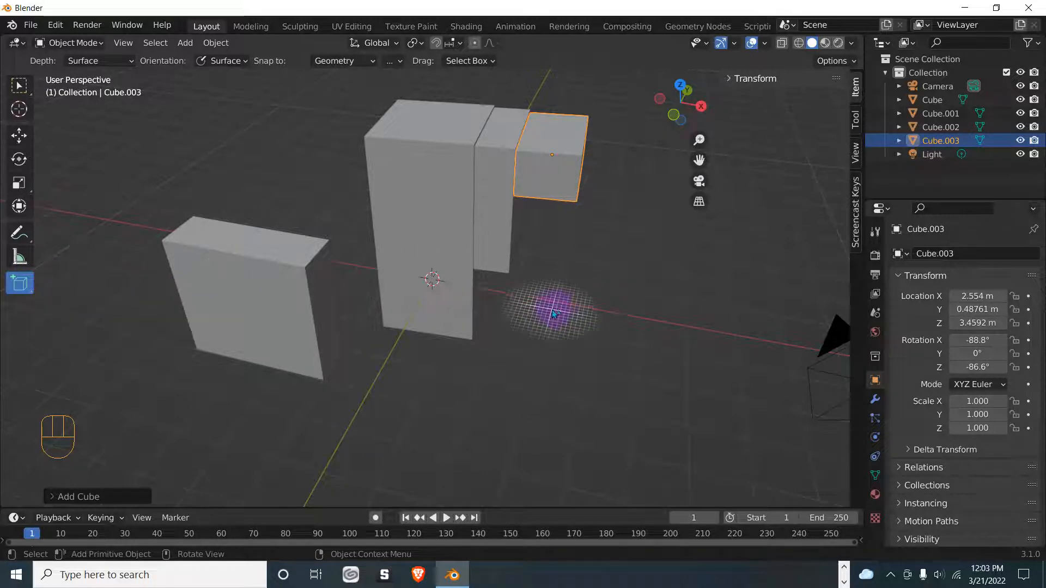
middle_click_drag(523, 303, 476, 315)
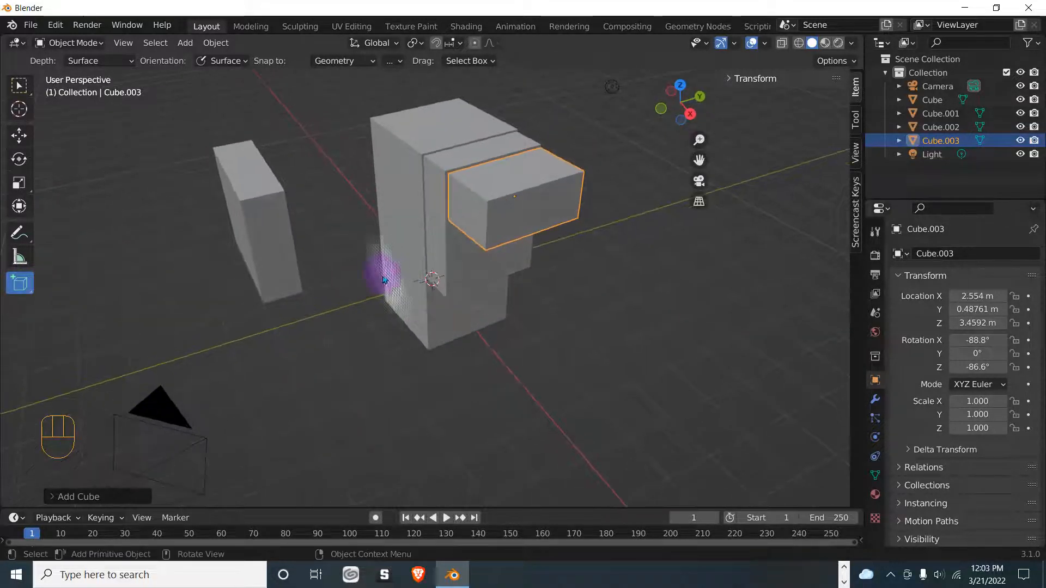